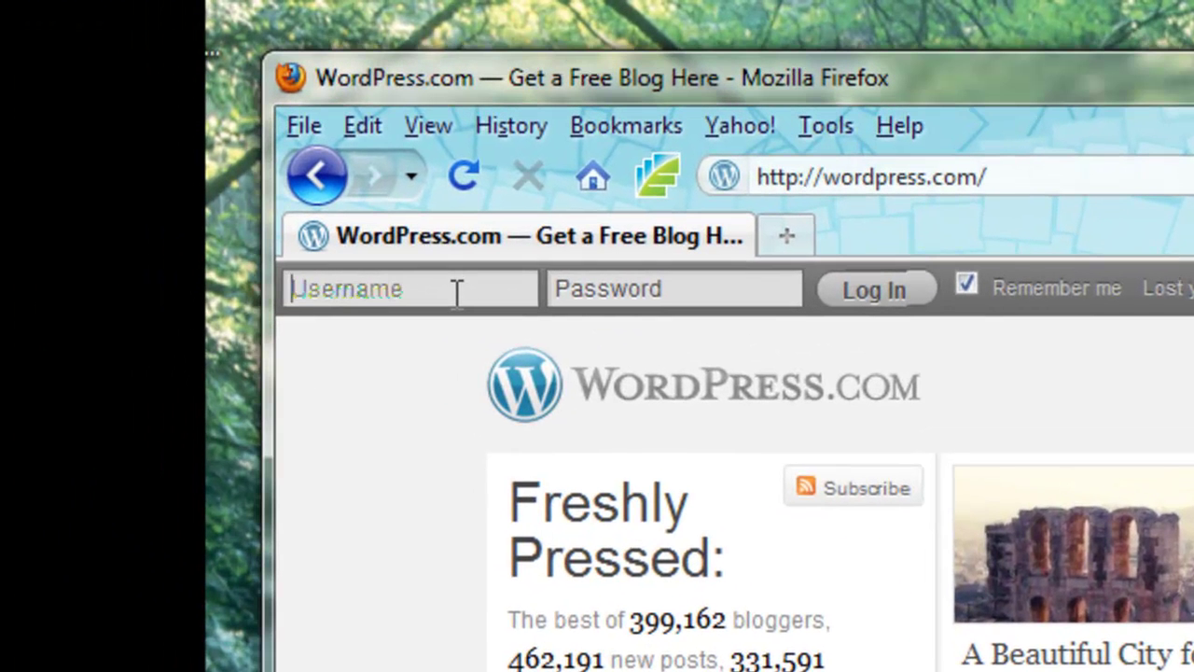
# Log in to WordPress.com by entering the account username and password
pyautogui.click(160, 220)
pyautogui.press('Tab')
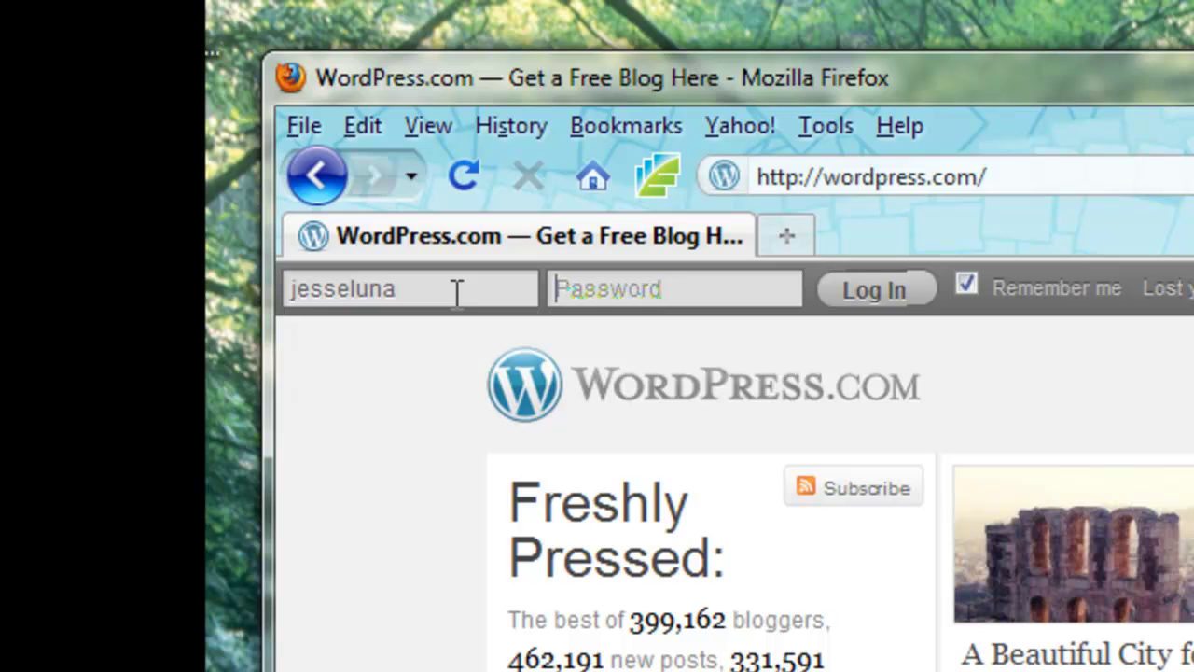
pyautogui.write('•••••••••••')
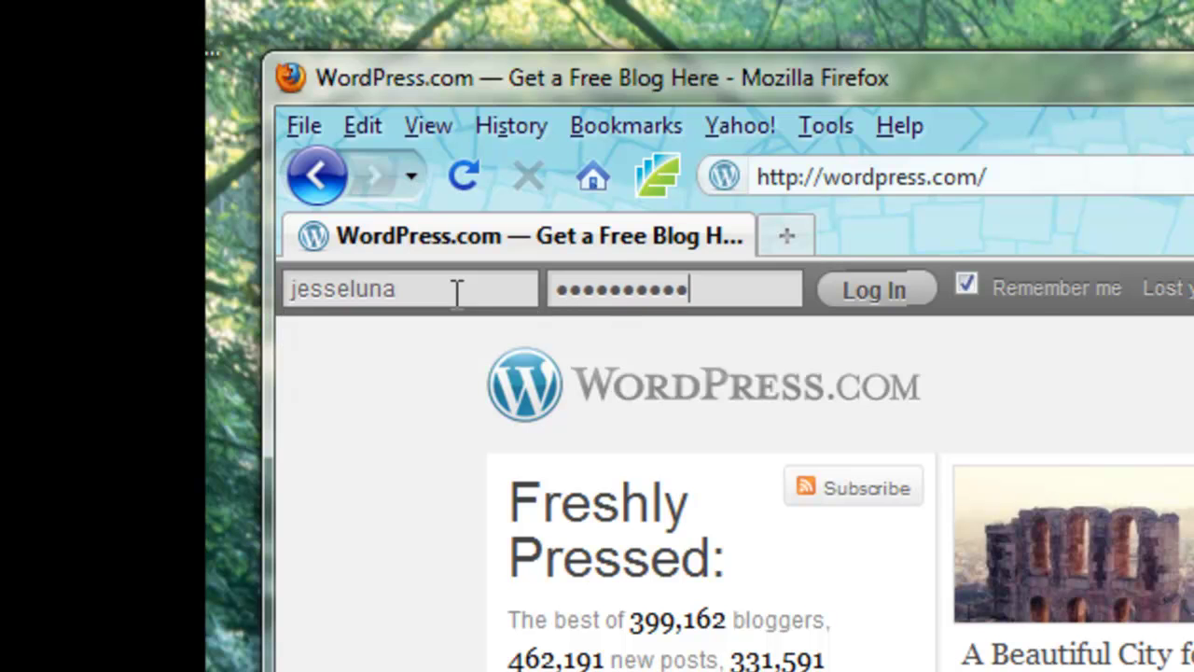
pyautogui.press('Return')
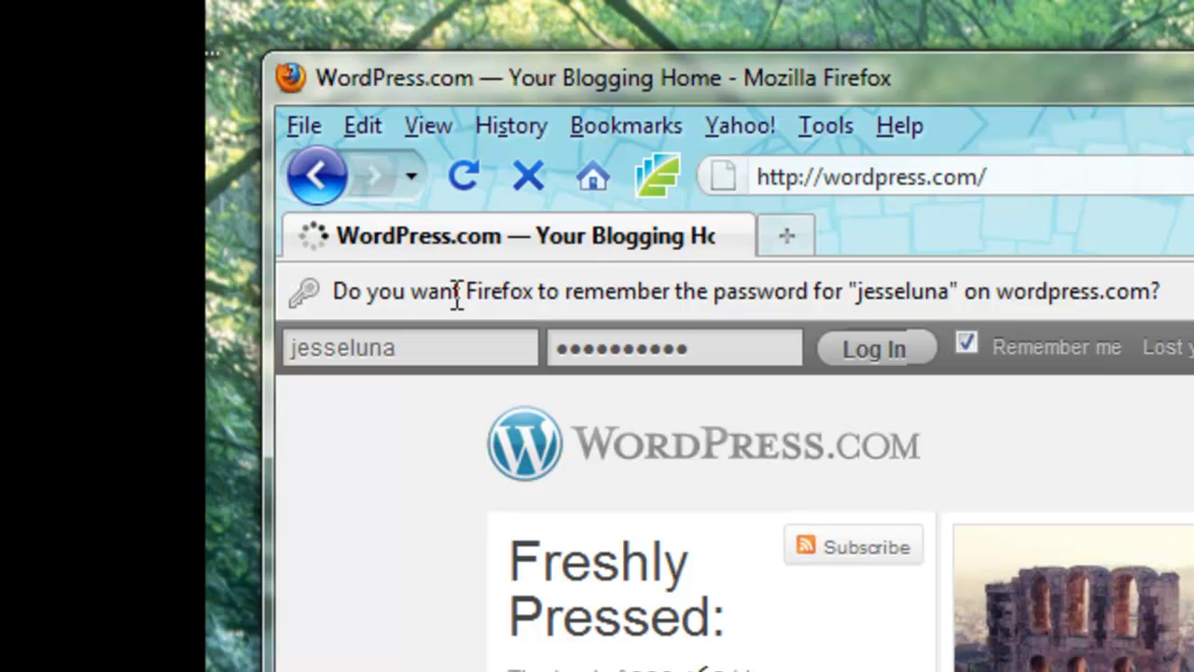
# Go to the Santa Paula Online blog's Dashboard from the My Blogs menu
pyautogui.moveTo(523, 371)
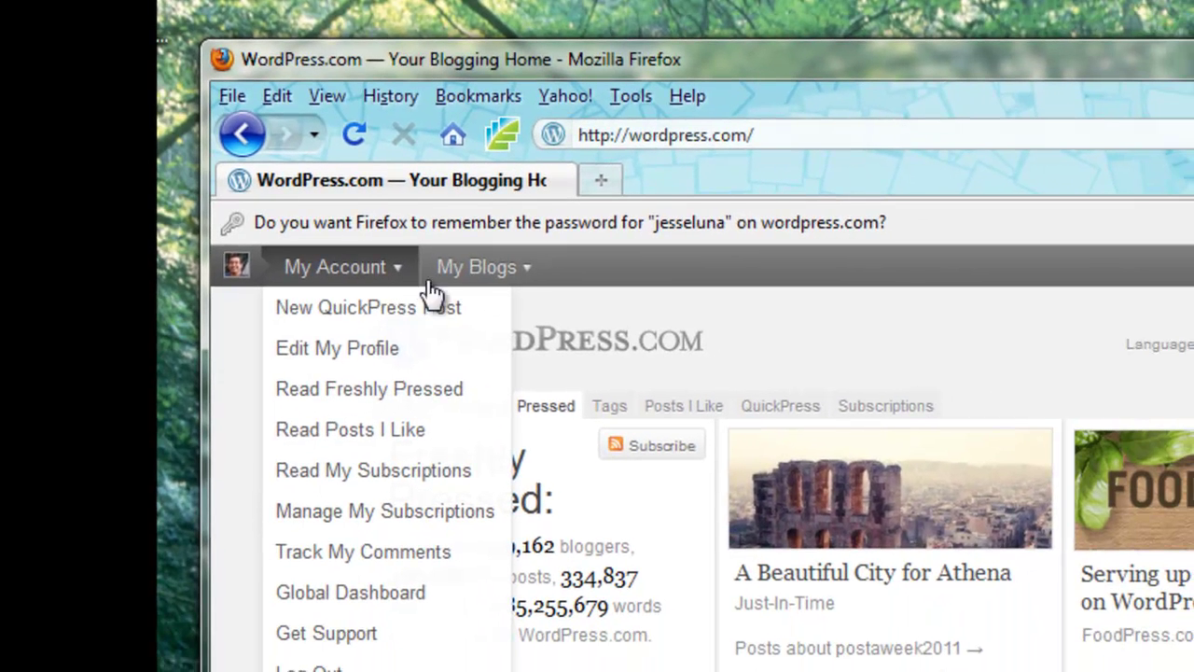
pyautogui.moveTo(525, 276)
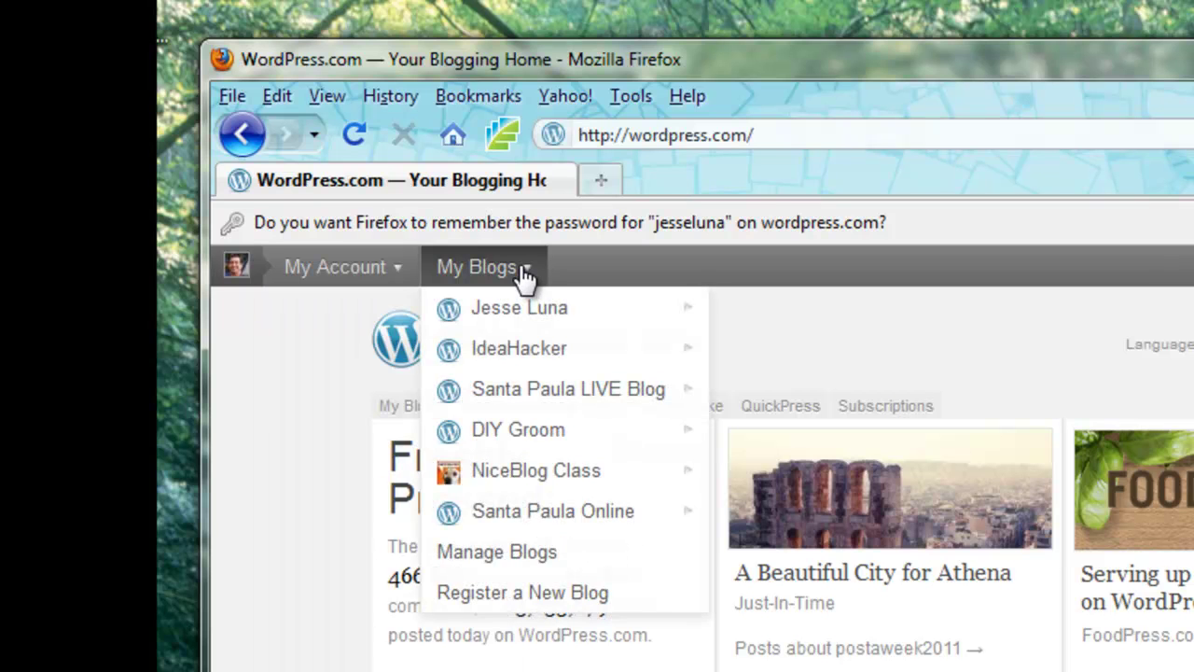
pyautogui.click(514, 513)
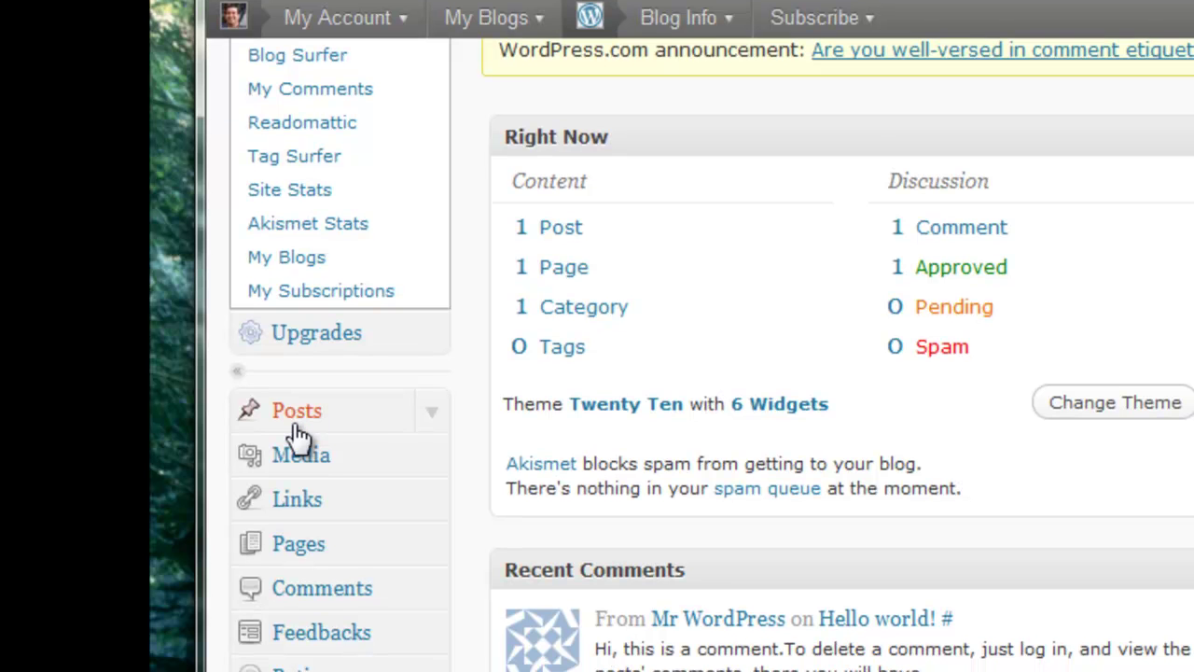
# Open a blank Add New Post editor from the blog's Posts list
pyautogui.click(296, 429)
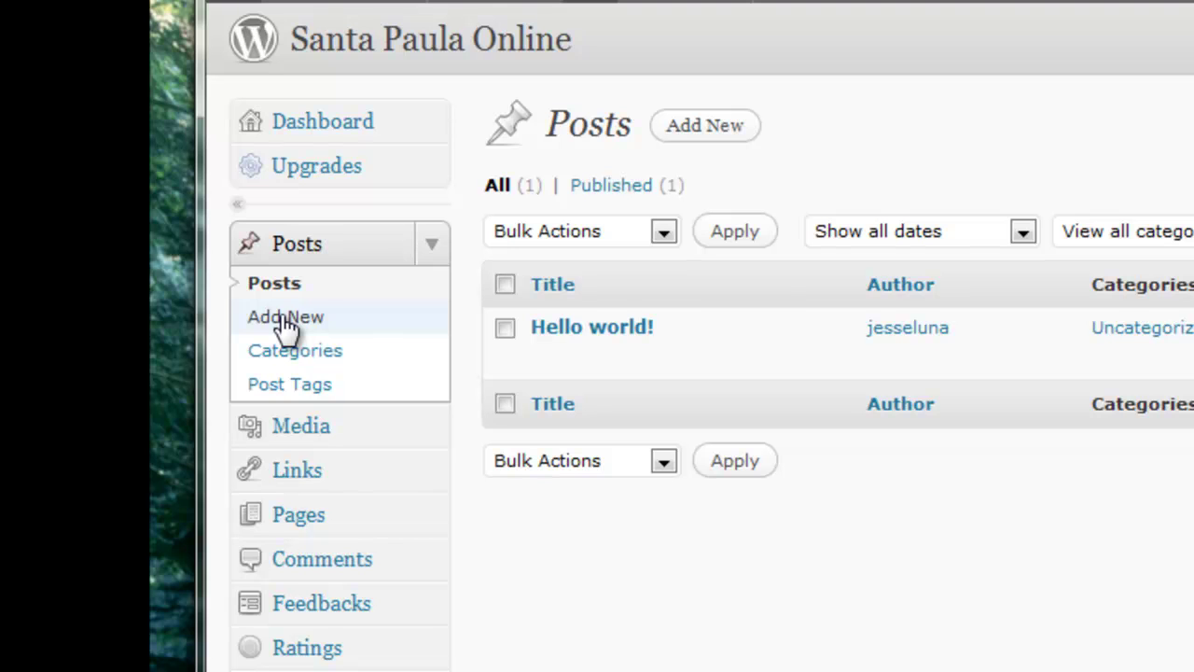
pyautogui.click(285, 319)
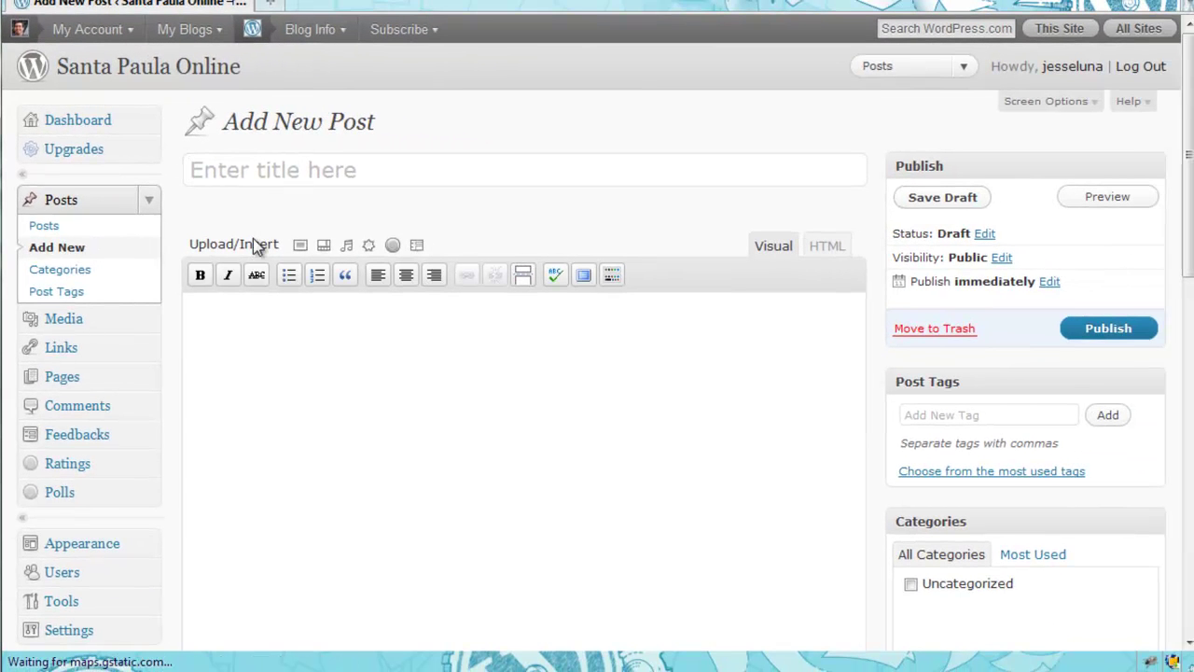
# Title the post 'My first blog post', add body 'Content for the first blog post', and save as draft
pyautogui.moveTo(1186, 157)
pyautogui.mouseDown()
pyautogui.moveTo(1188, 453)
pyautogui.moveTo(1188, 149)
pyautogui.mouseUp()
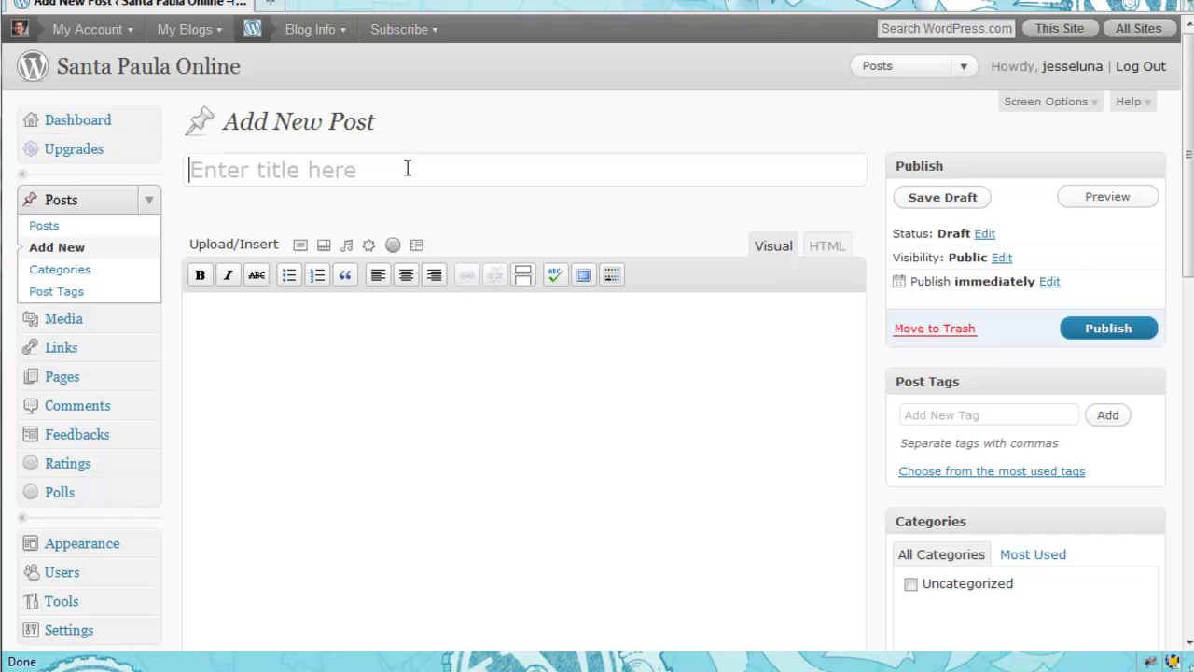
pyautogui.write('My first blog post')
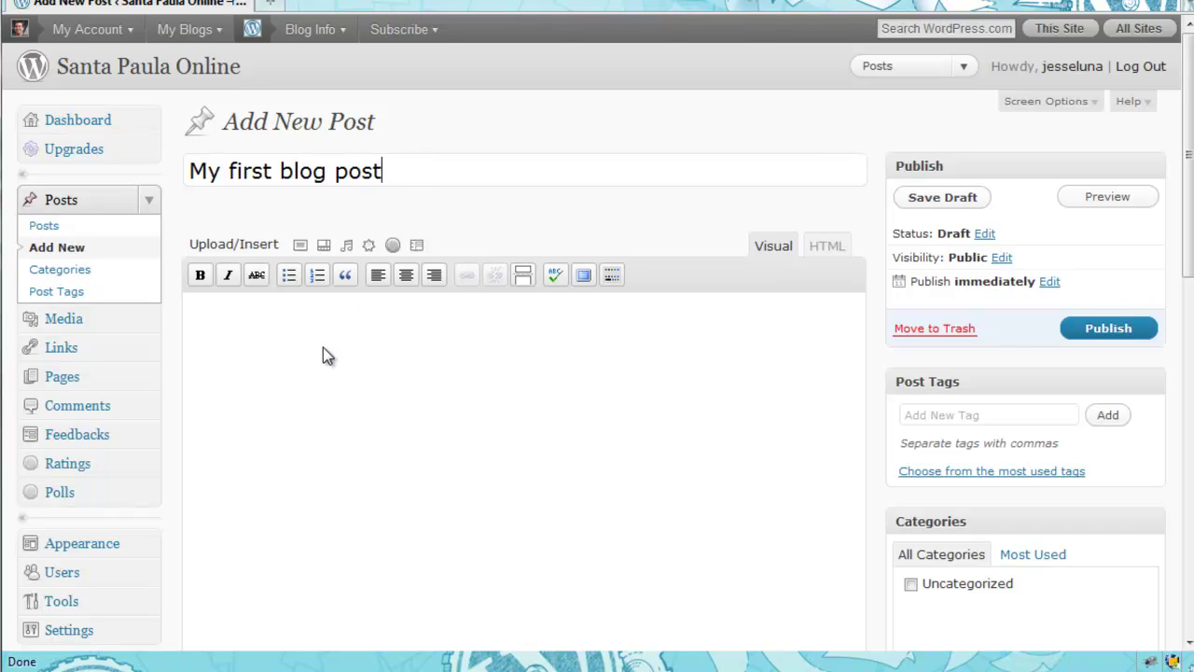
pyautogui.click(346, 336)
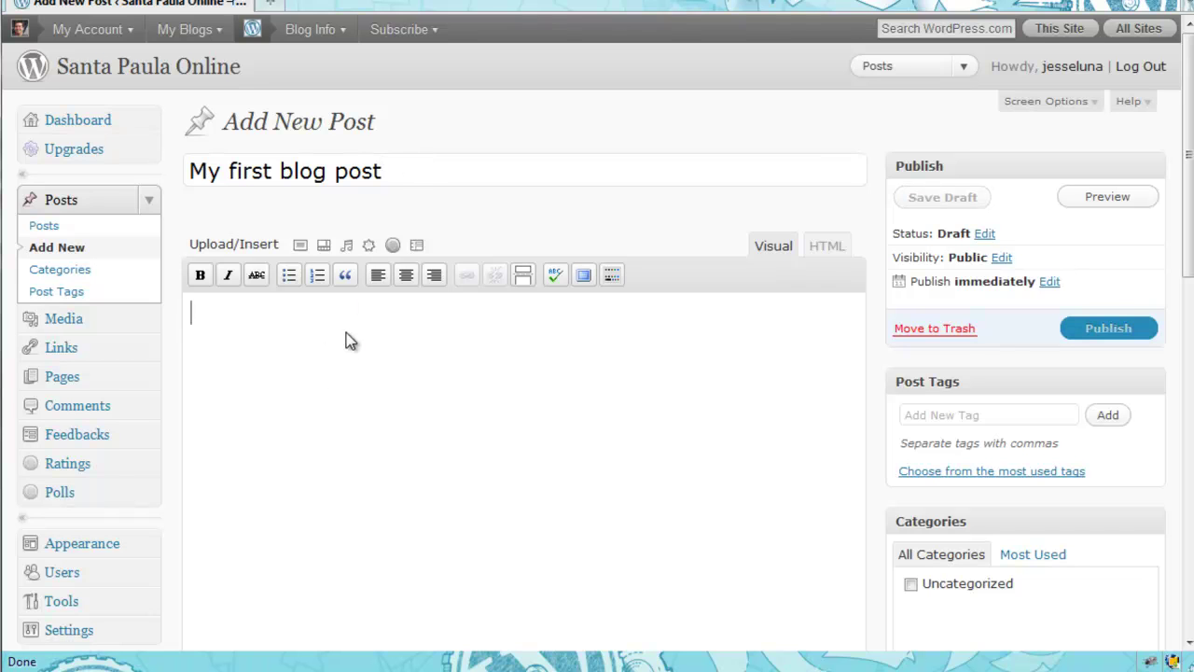
pyautogui.write('Conte')
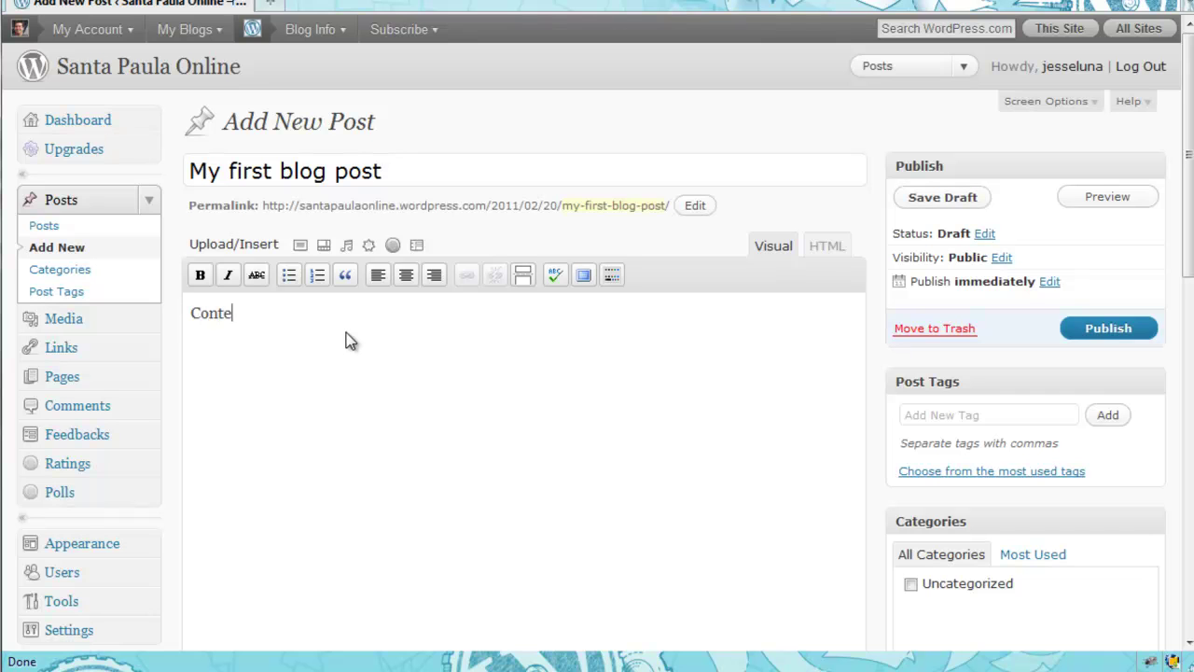
pyautogui.write('nt for the firs')
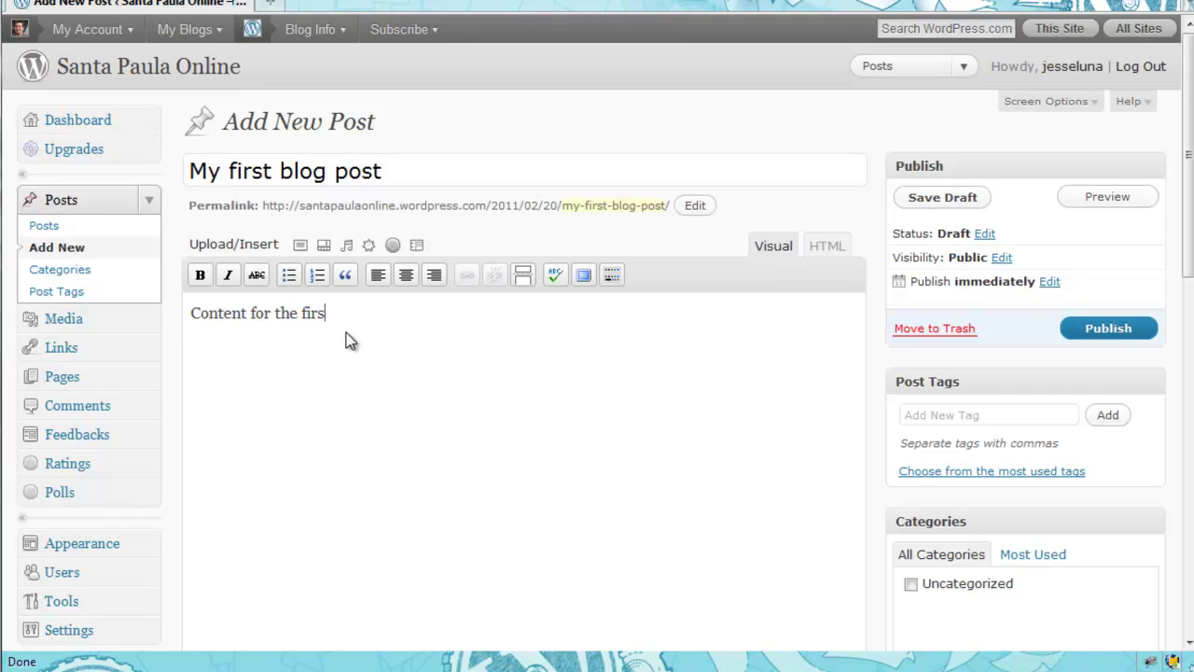
pyautogui.write('t blog post.')
pyautogui.scroll(-3, 432, 393)
pyautogui.scroll(3, 432, 393)
pyautogui.click(936, 200)
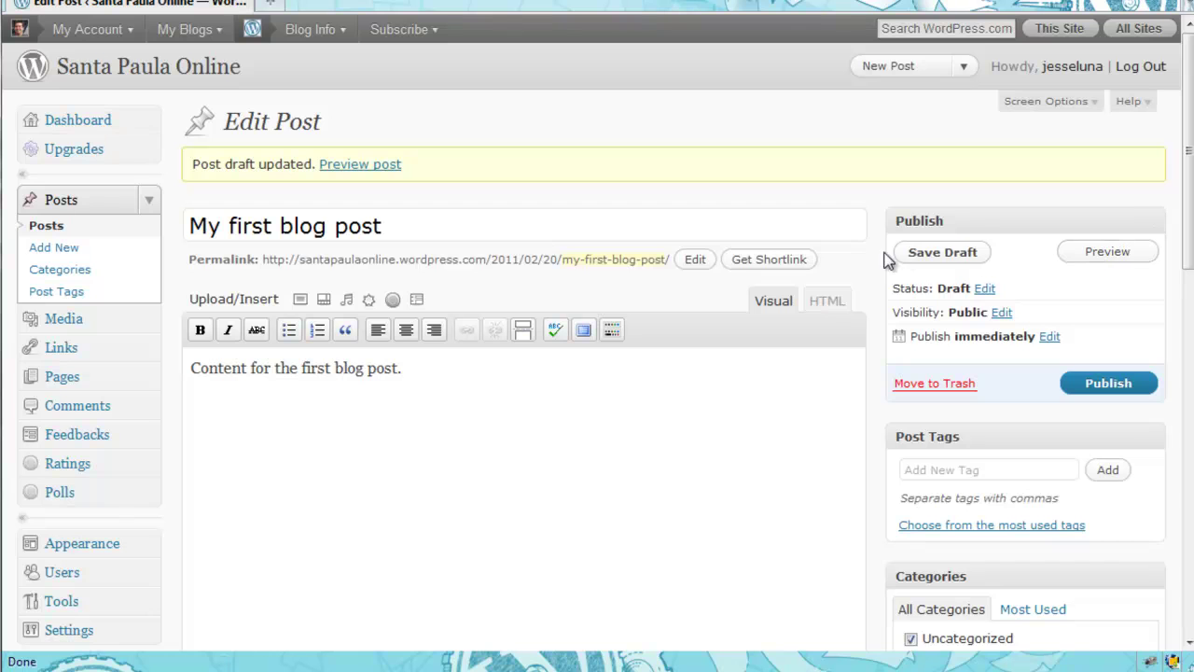
pyautogui.scroll(-2, 868, 269)
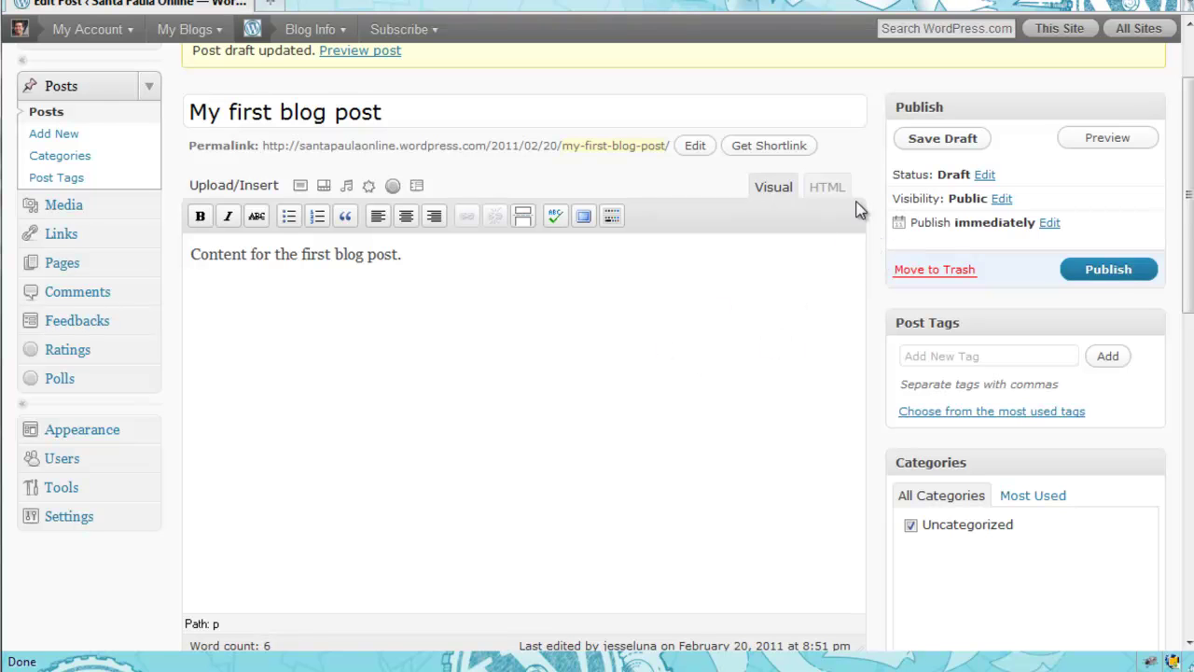
pyautogui.click(942, 356)
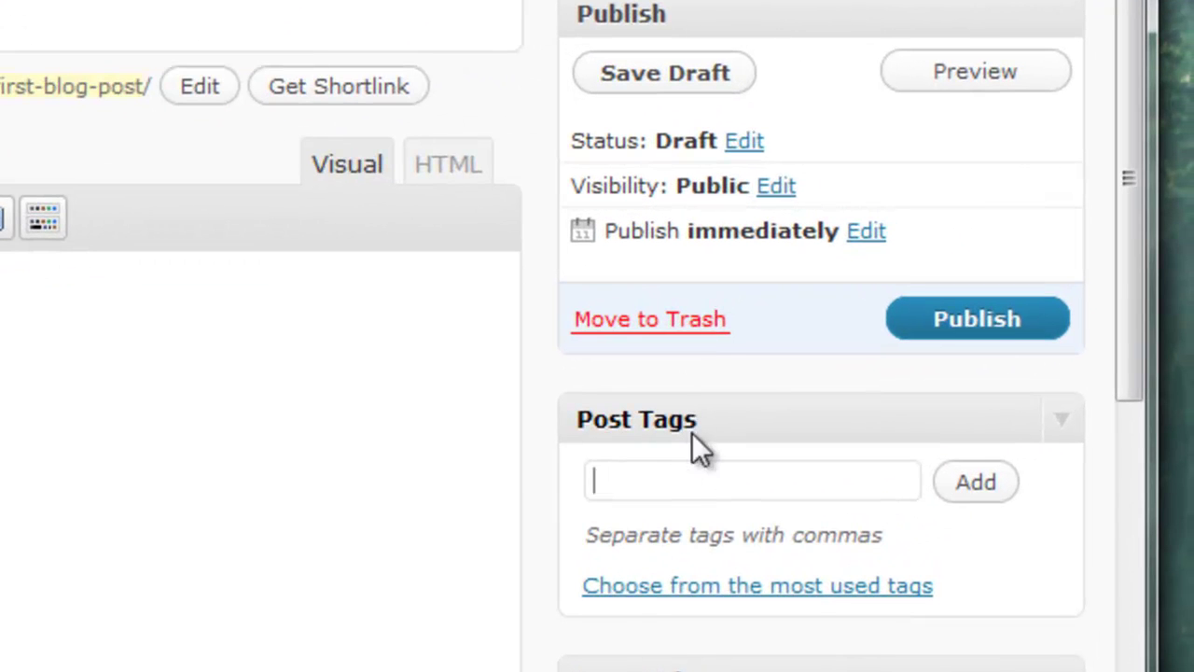
pyautogui.scroll(-2, 695, 482)
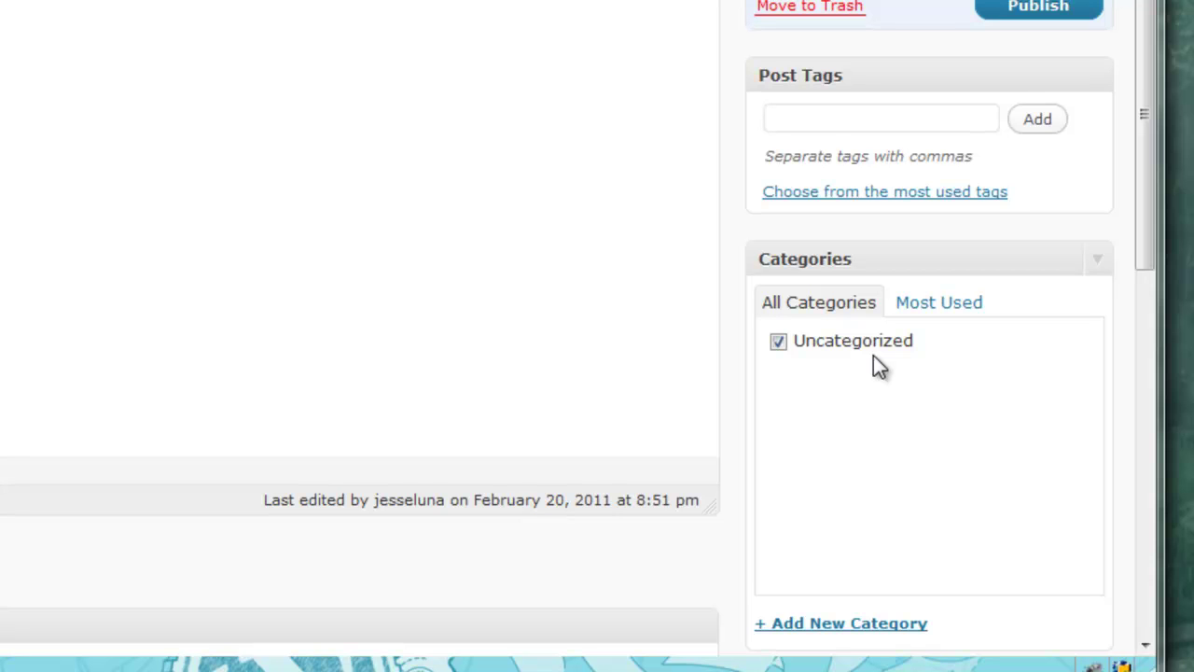
pyautogui.moveTo(1138, 140)
pyautogui.mouseDown()
pyautogui.moveTo(1138, 168)
pyautogui.moveTo(1140, 151)
pyautogui.mouseUp()
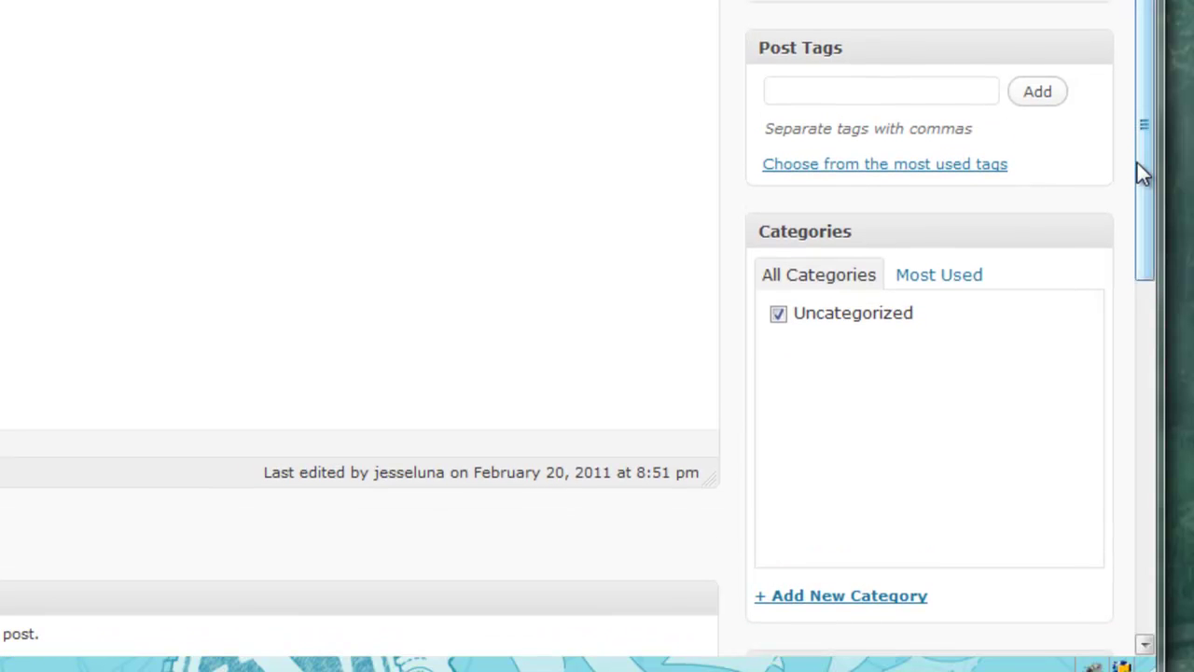
# Create the 'Events' category for the post and untick Uncategorized
pyautogui.click(881, 604)
pyautogui.scroll(-3, 880, 605)
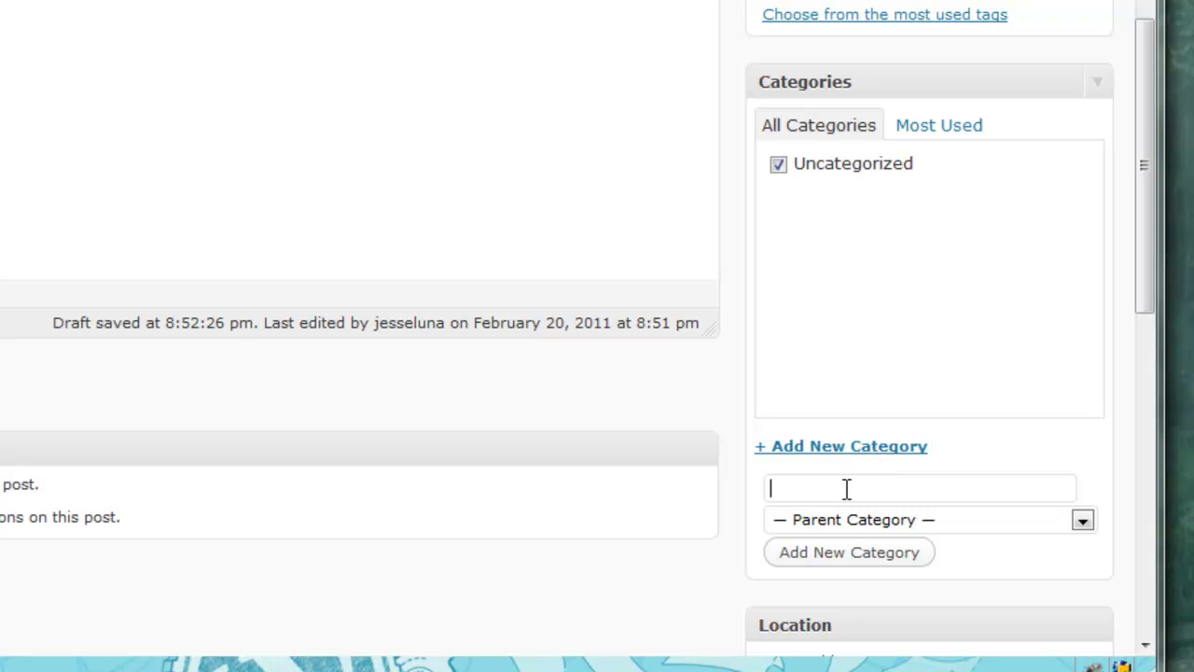
pyautogui.write('Events')
pyautogui.click(852, 556)
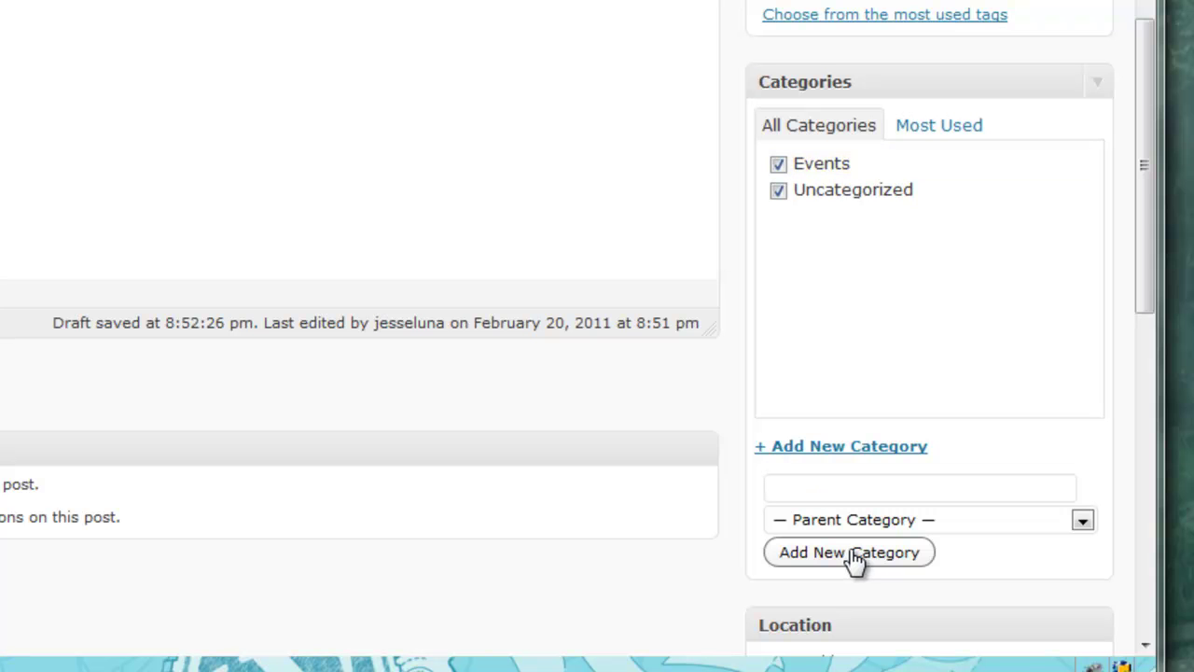
pyautogui.moveTo(1138, 177); pyautogui.dragTo(1163, 65)
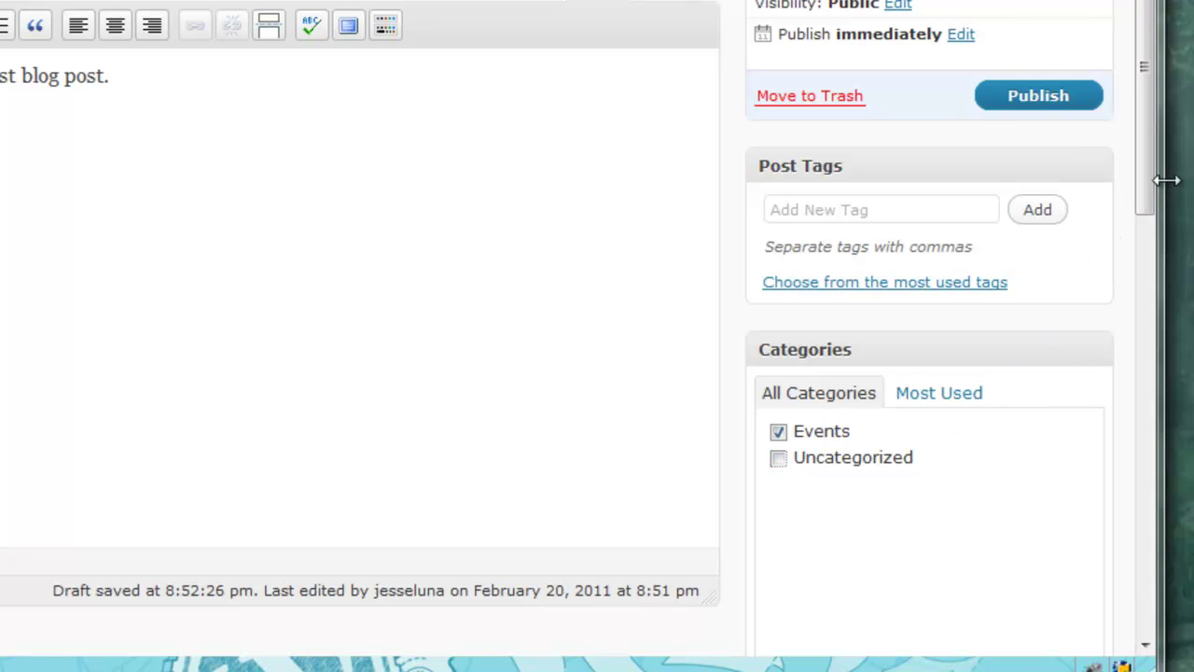
pyautogui.moveTo(1151, 173); pyautogui.dragTo(1153, 122)
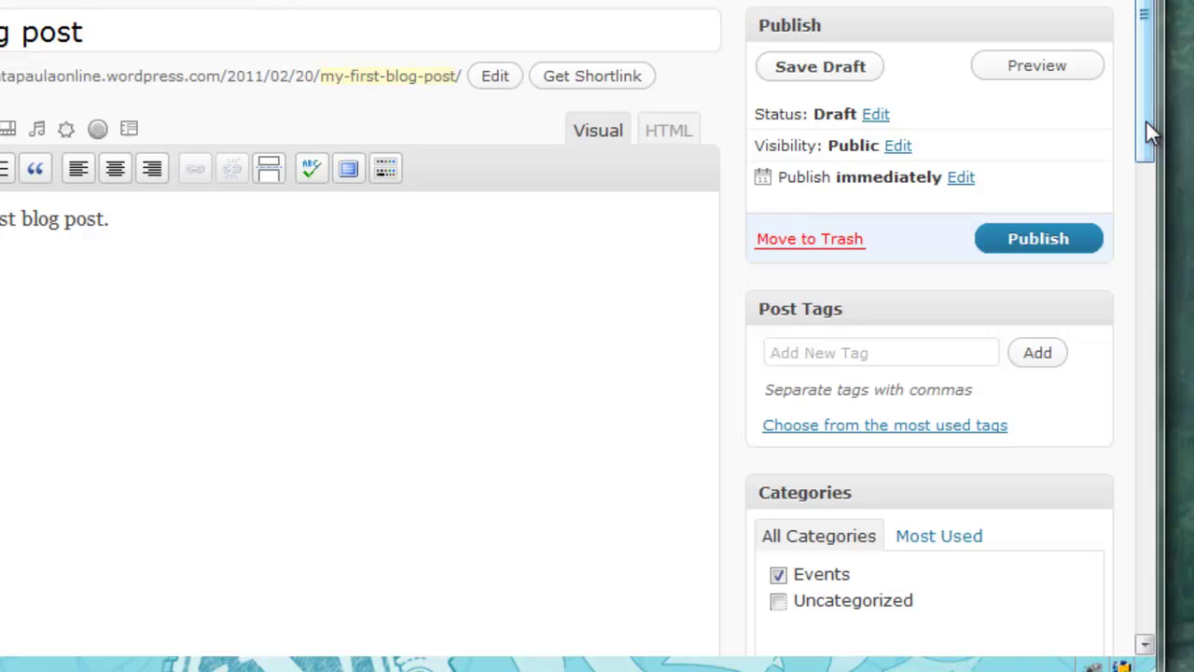
# Add the tag 'introduction' to the post and save the draft again
pyautogui.click(855, 351)
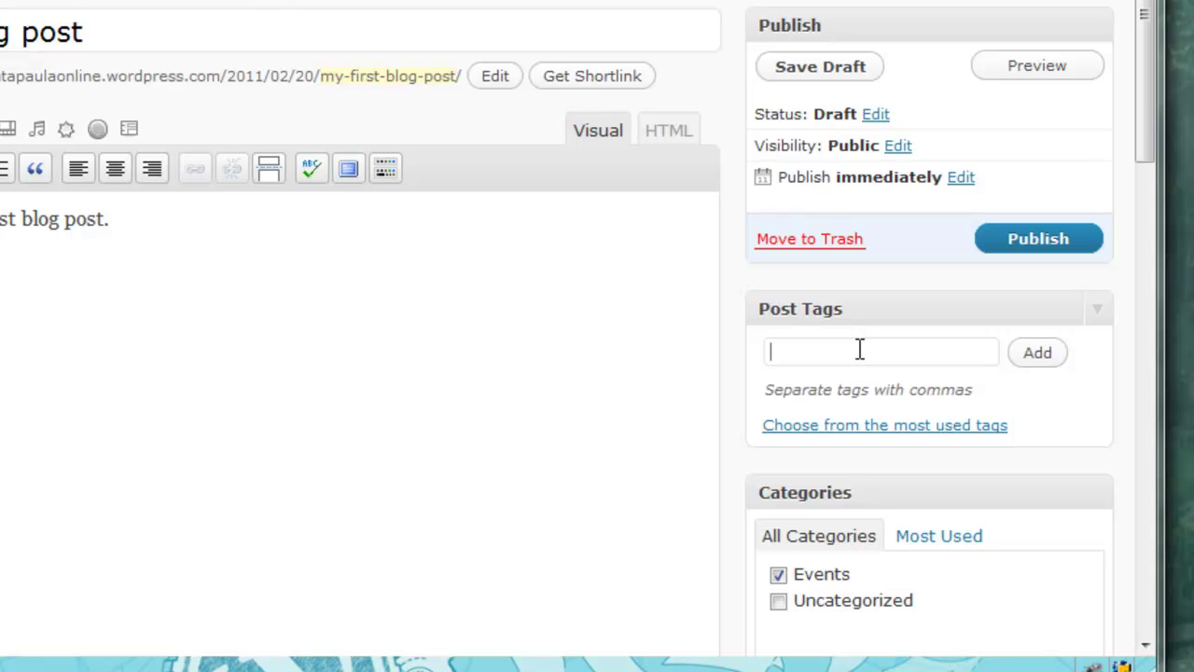
pyautogui.write('introduction')
pyautogui.click(1031, 356)
pyautogui.moveTo(1146, 31)
pyautogui.mouseDown()
pyautogui.moveTo(1135, 65)
pyautogui.moveTo(1135, 45)
pyautogui.mouseUp()
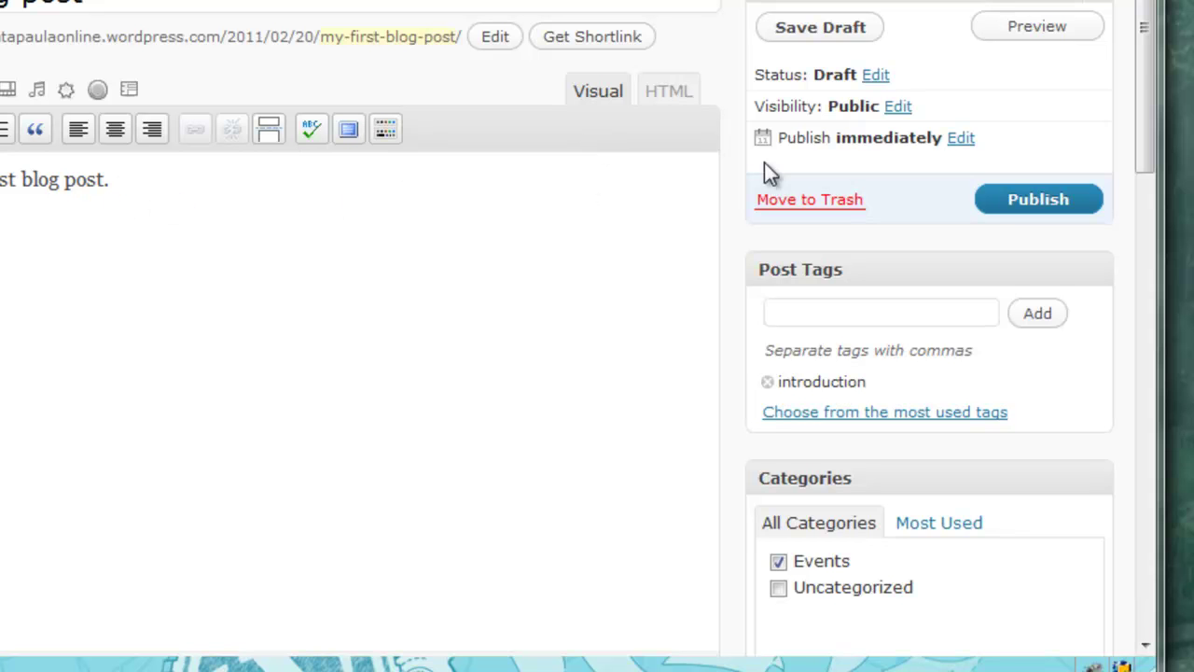
pyautogui.moveTo(1140, 45)
pyautogui.mouseDown()
pyautogui.moveTo(1150, 9)
pyautogui.moveTo(1138, 41)
pyautogui.mouseUp()
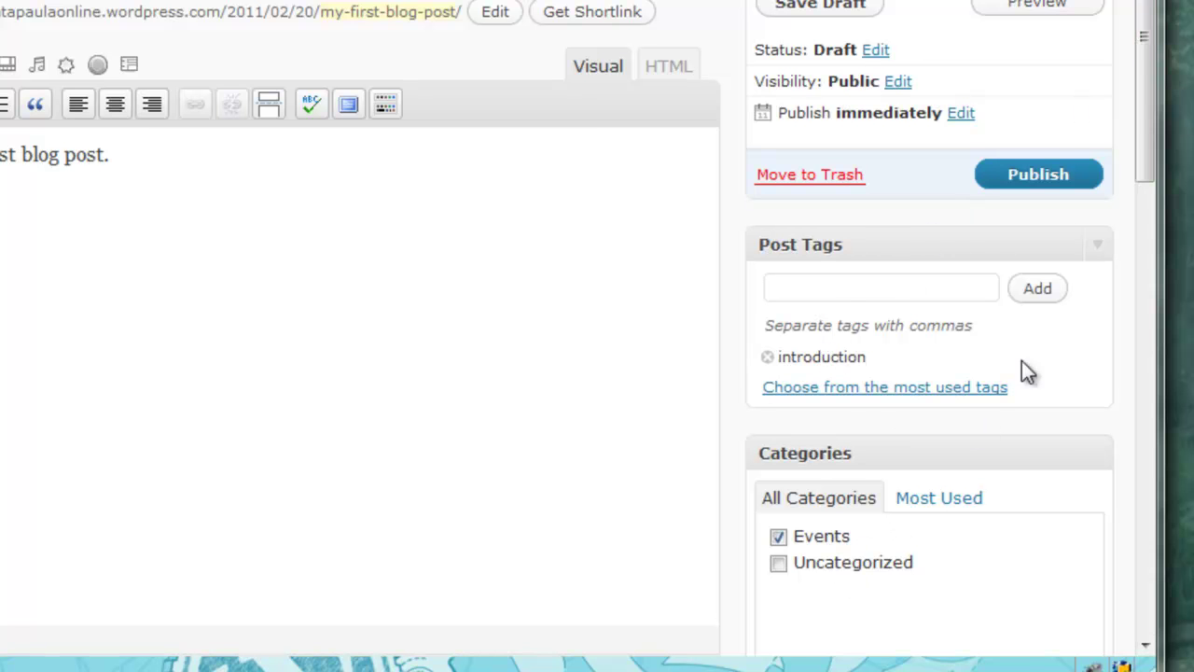
pyautogui.moveTo(1139, 87); pyautogui.dragTo(1140, 7)
pyautogui.click(799, 133)
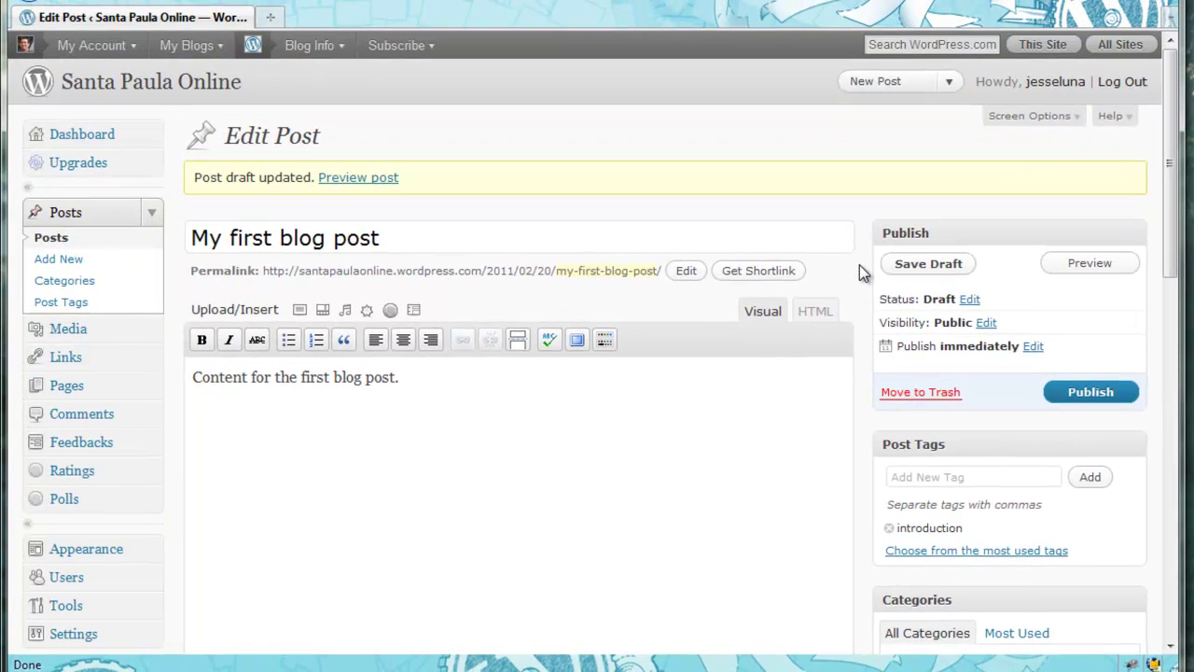
# Preview the post in a new tab, checking it shows under Events with tag introduction
pyautogui.click(1084, 265)
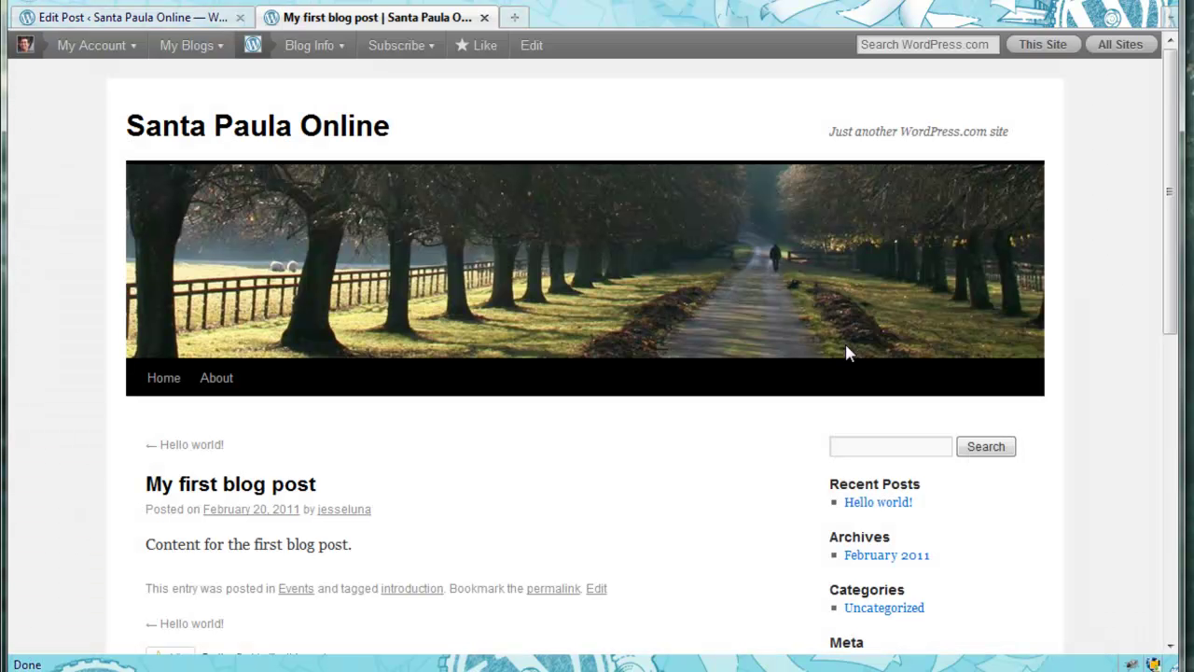
pyautogui.moveTo(1172, 175); pyautogui.dragTo(1172, 224)
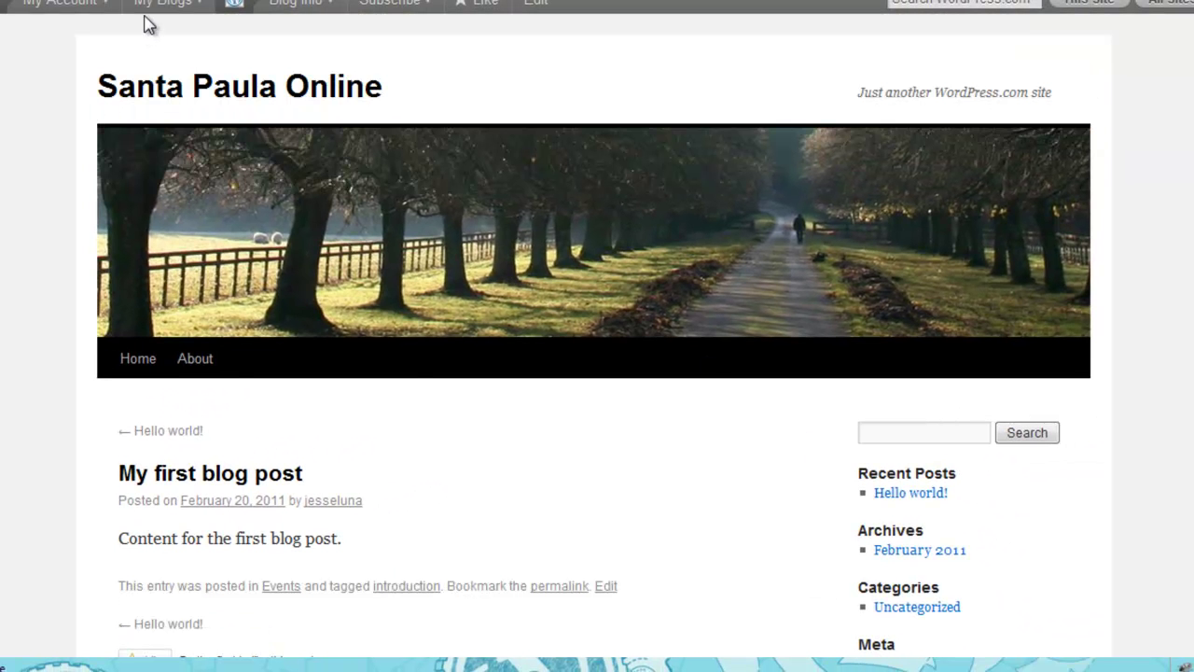
pyautogui.scroll(-3, 594, 339)
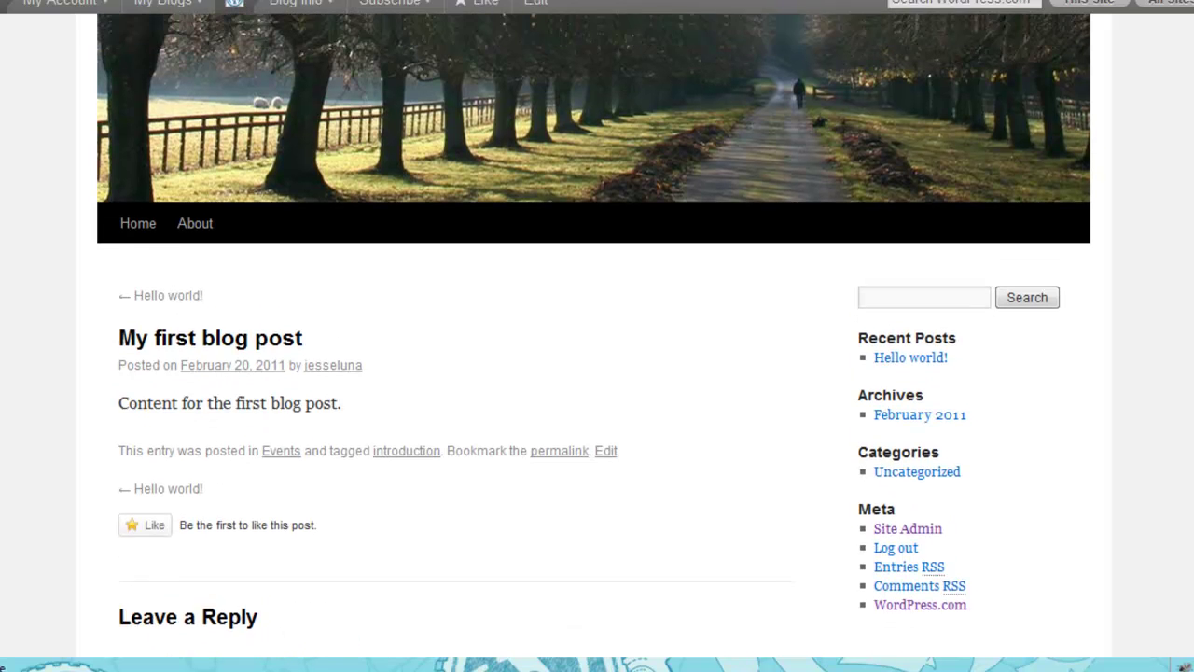
pyautogui.scroll(2, 595, 339)
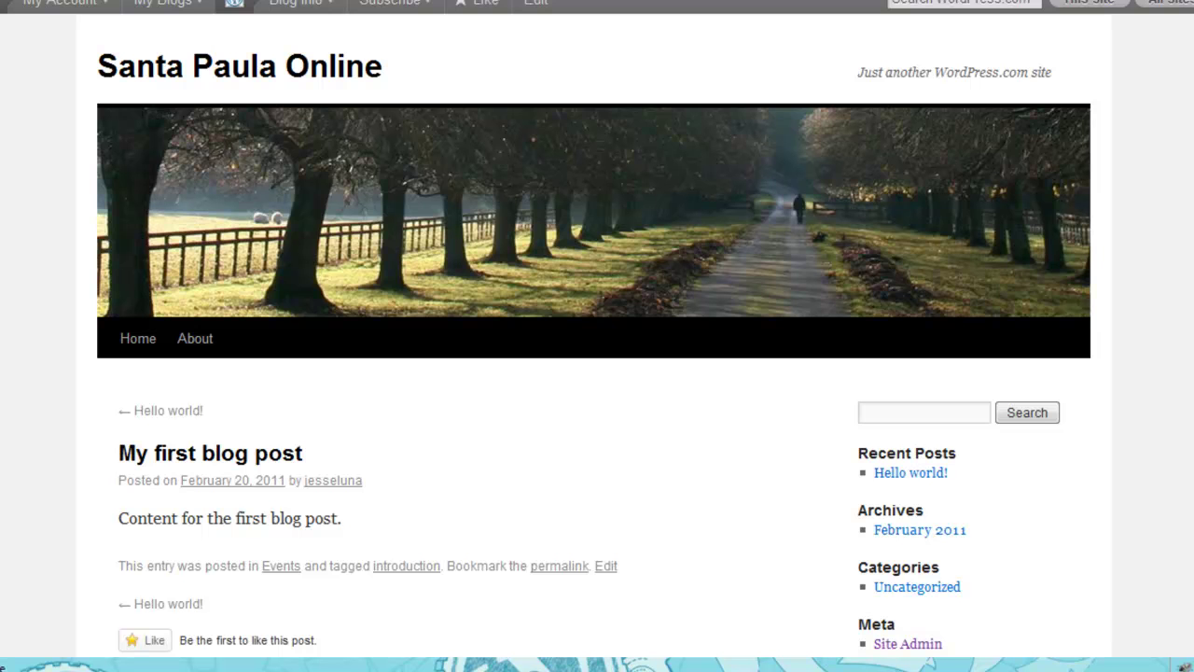
pyautogui.scroll(-3, 594, 340)
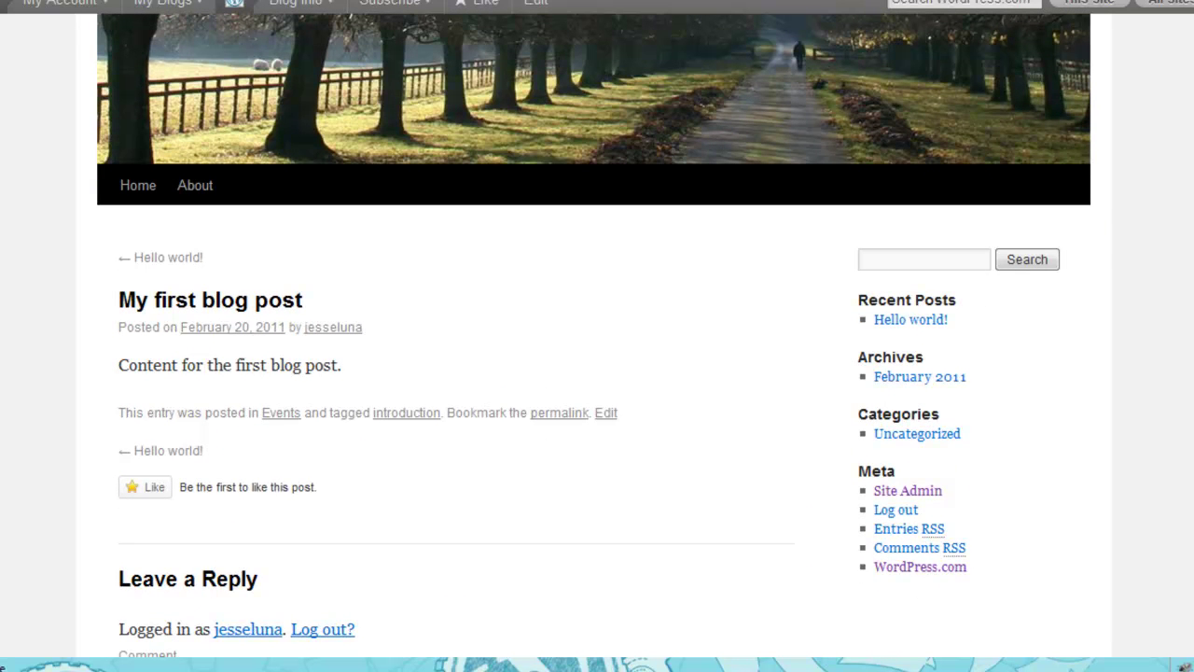